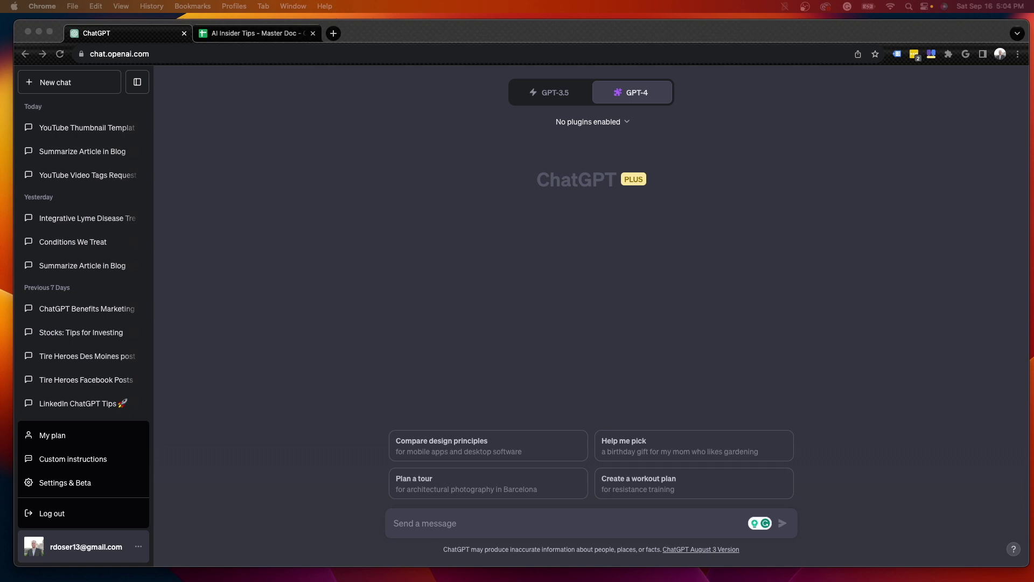
Turn on the Plugins beta feature under Settings & Beta, then close Settings.
click(748, 214)
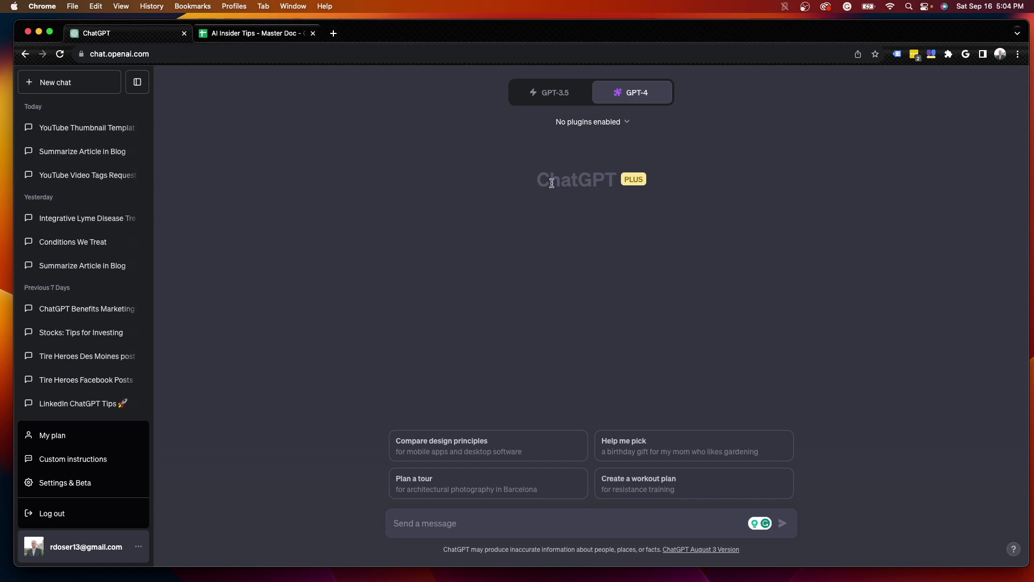
click(140, 551)
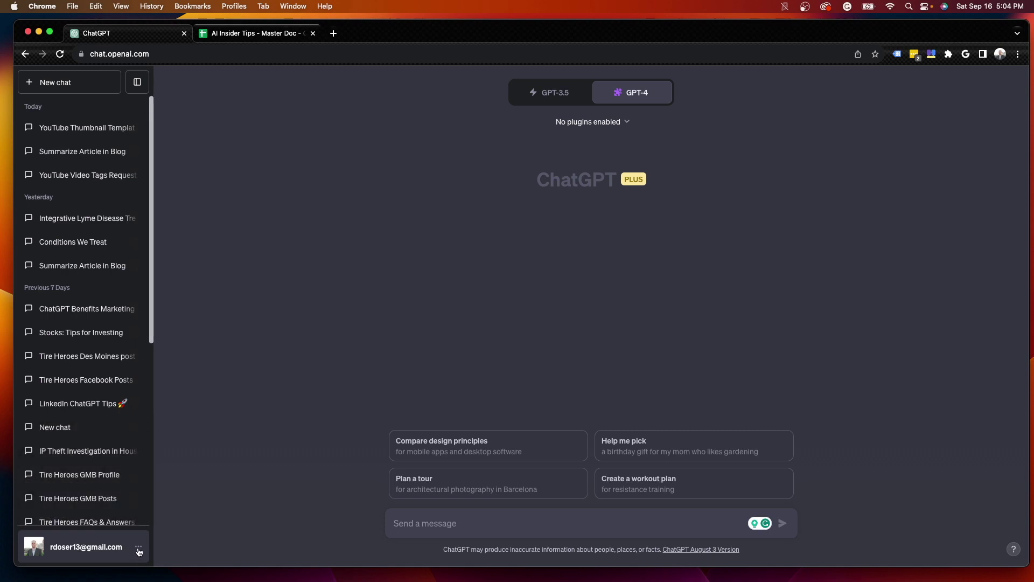
click(140, 551)
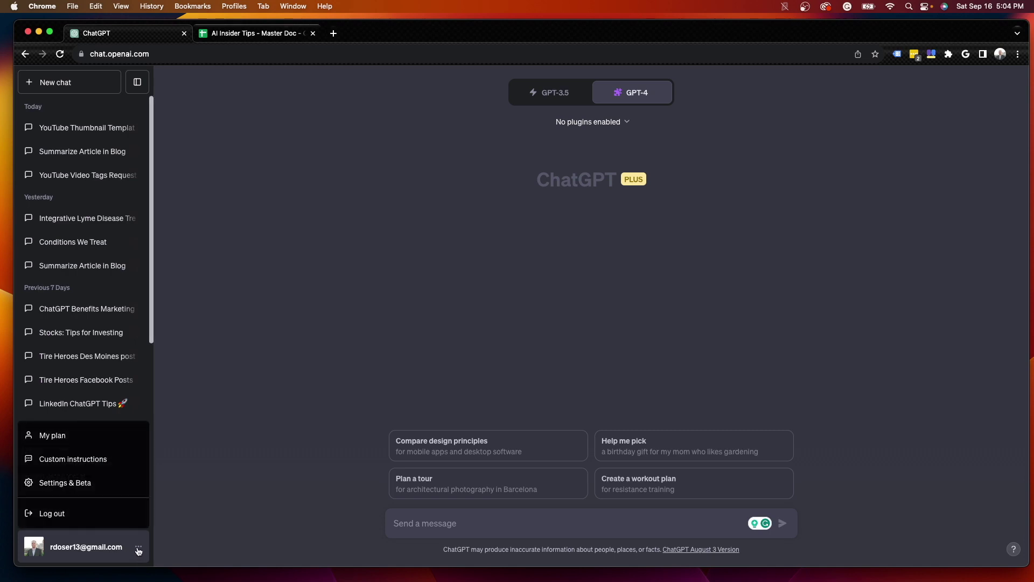
click(78, 485)
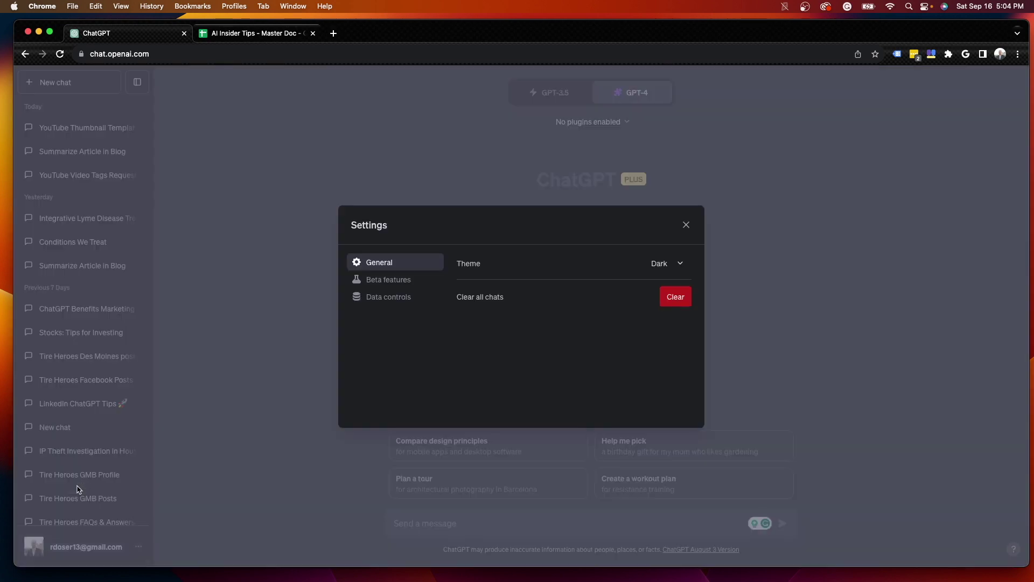
click(388, 284)
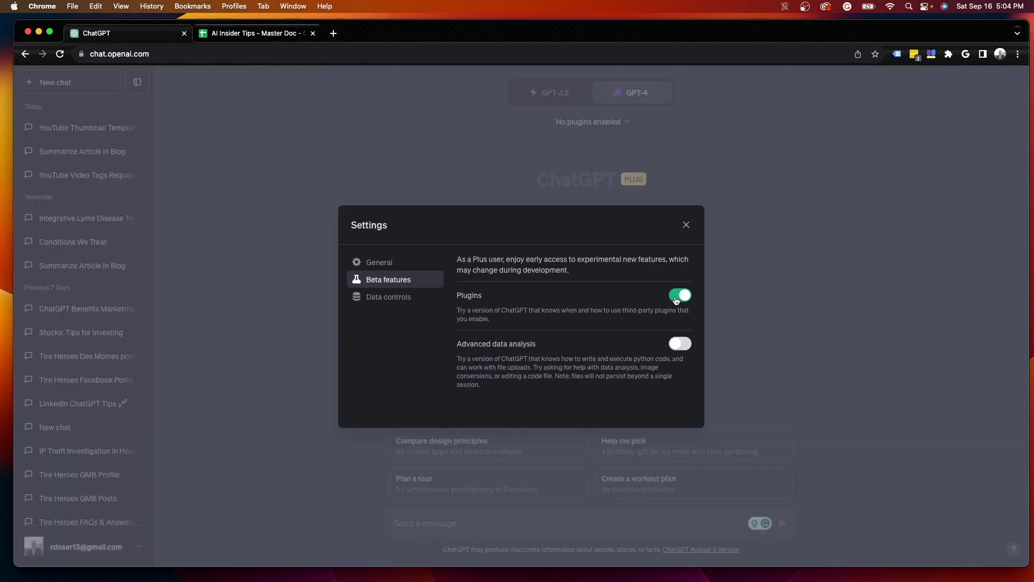
click(677, 299)
click(686, 225)
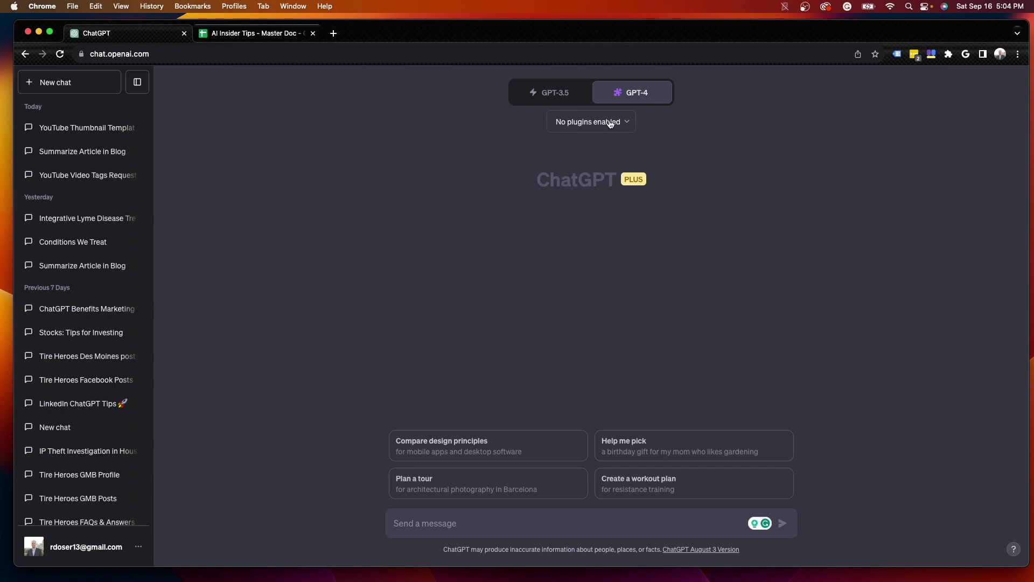
Search the plugin store for 'meme' and install the Meme Creator plugin.
click(610, 123)
mouse_move(533, 249)
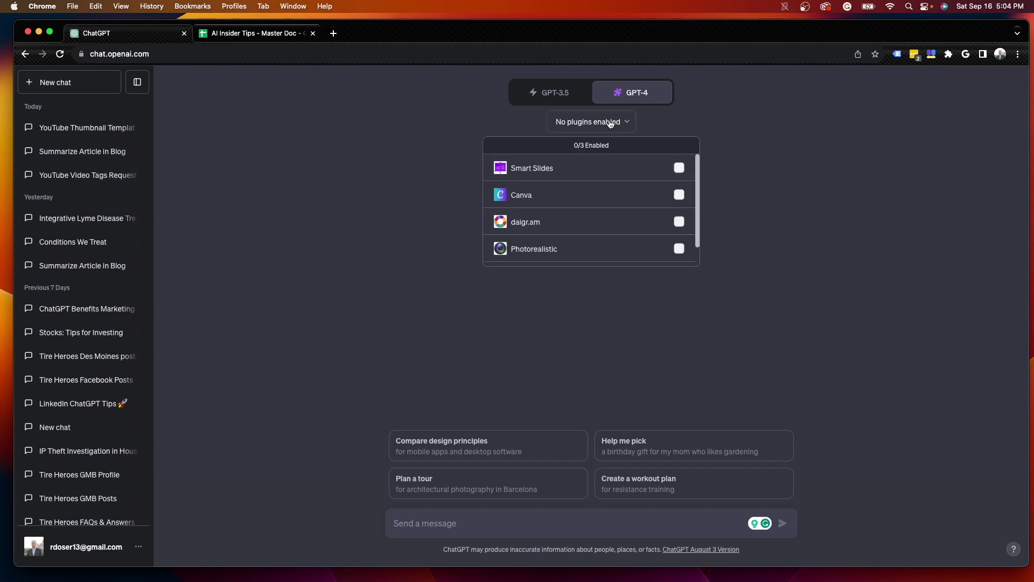
scroll(644, 240, down, 2)
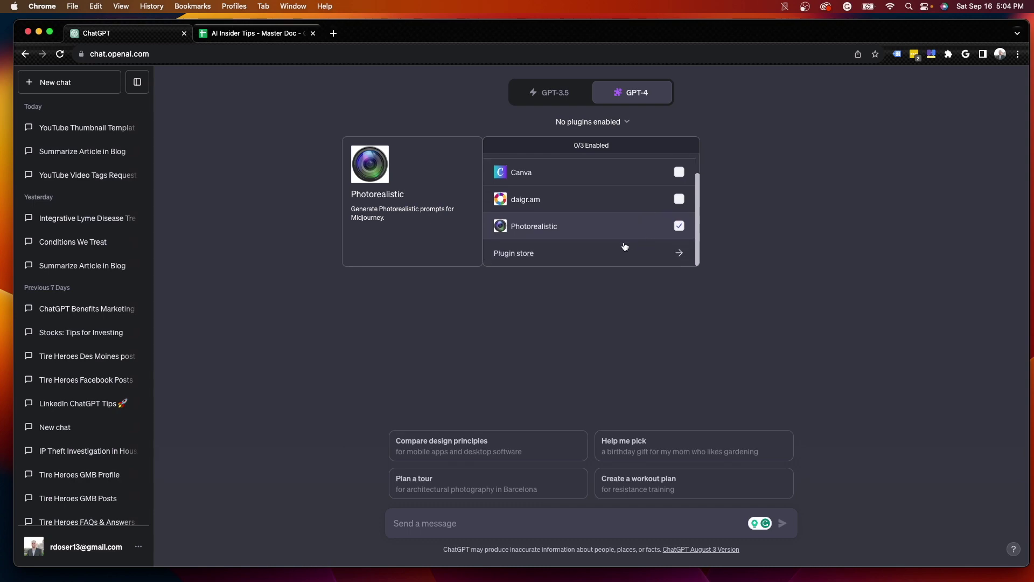
click(606, 255)
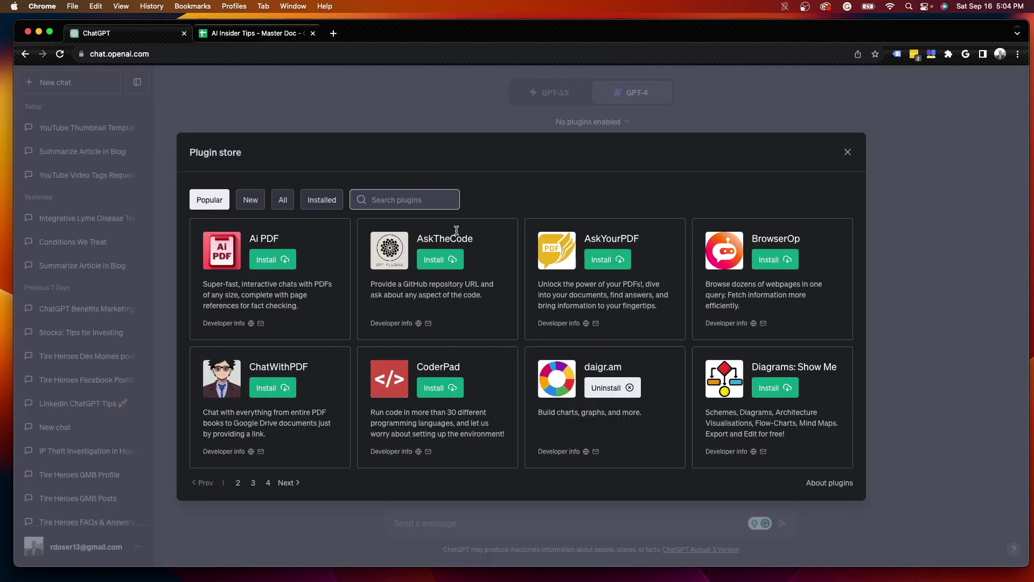
click(393, 200)
text(meem)
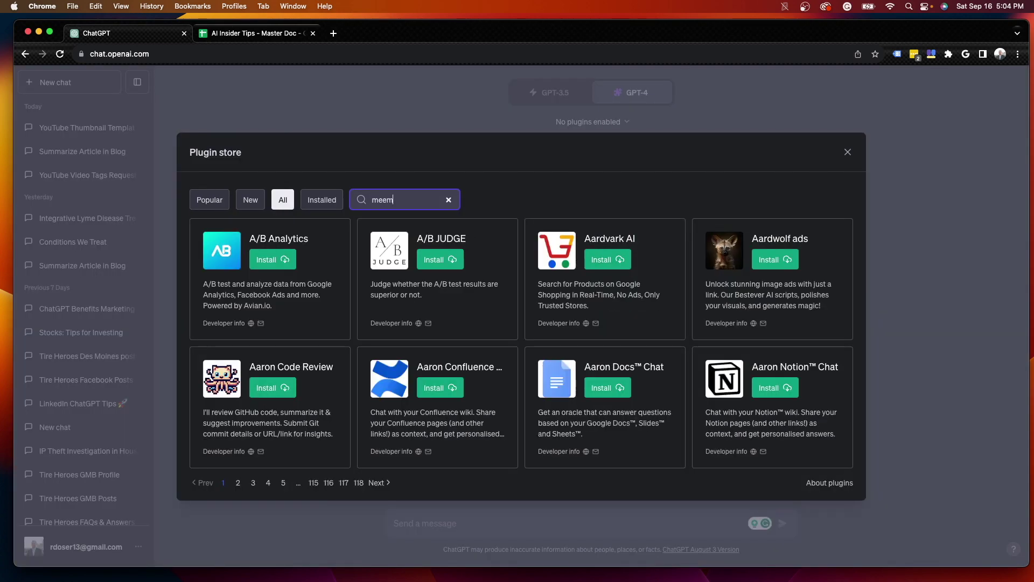
key(BackSpace)
key(BackSpace)
text(me)
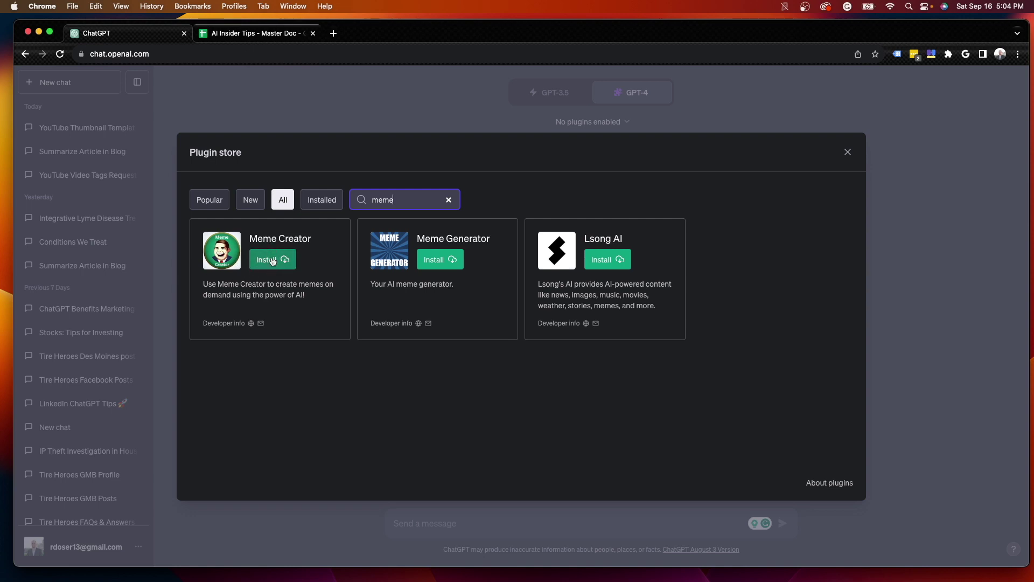
click(273, 258)
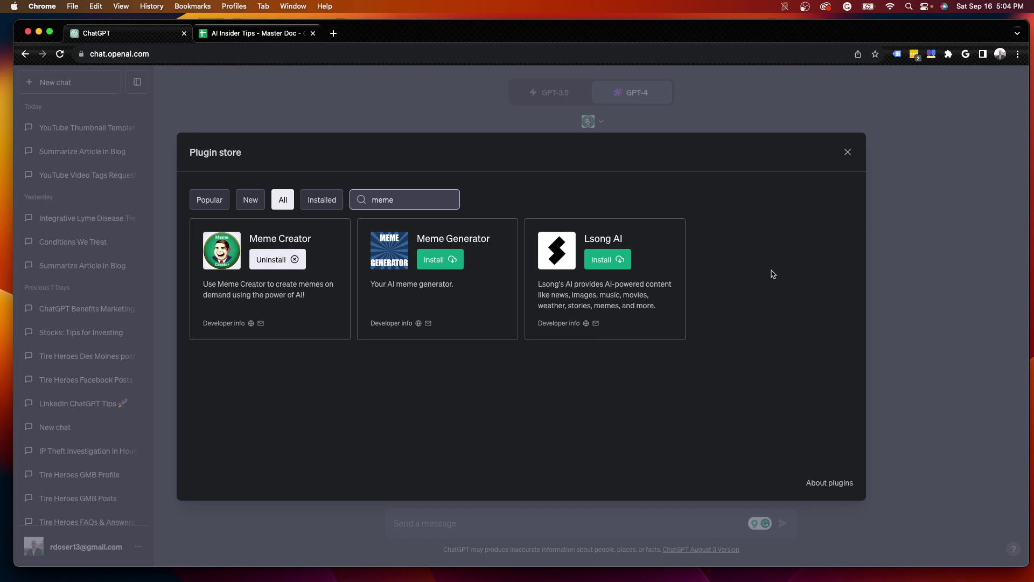
click(847, 152)
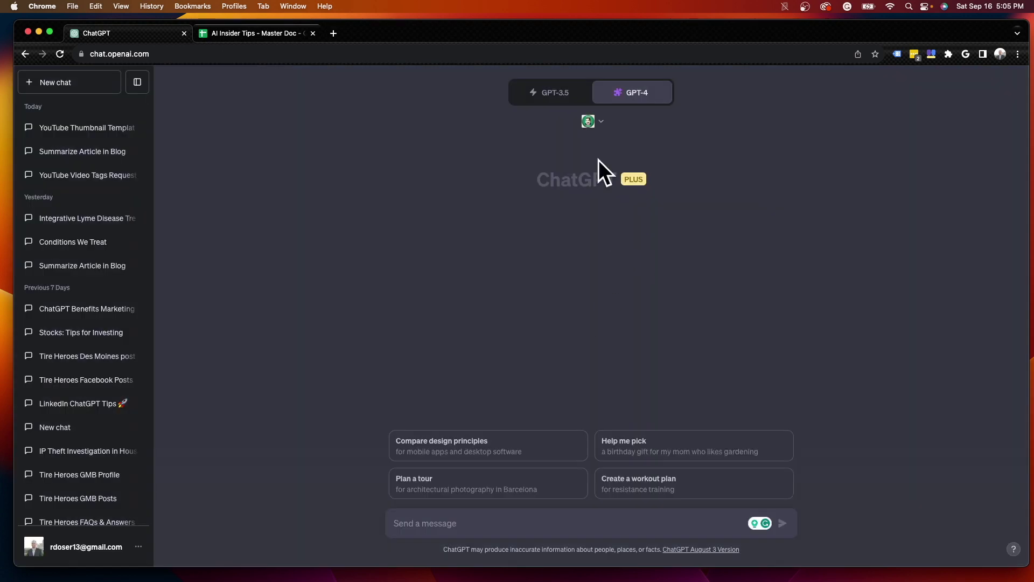
click(592, 121)
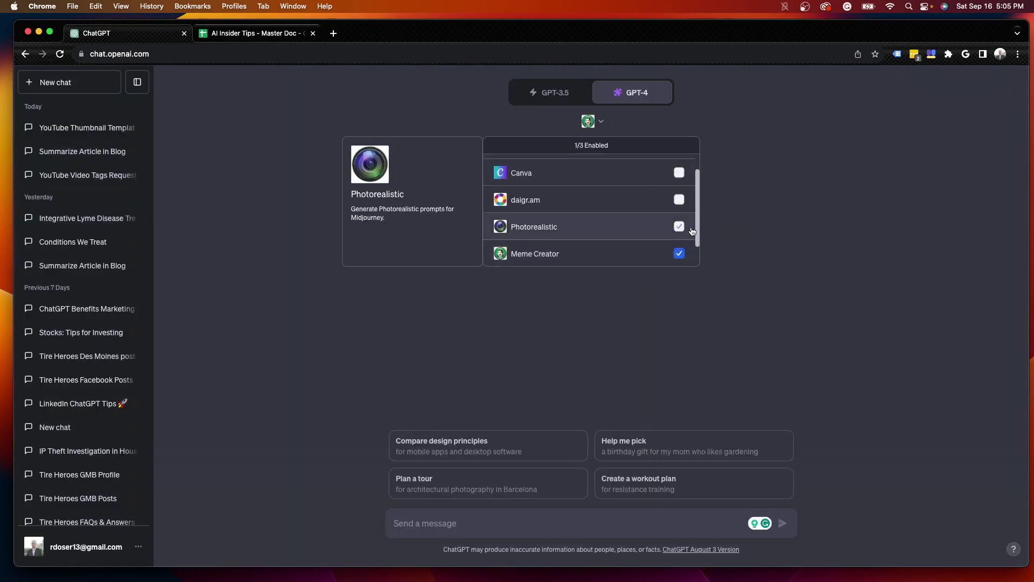
scroll(692, 230, down, 1)
scroll(647, 202, up, 3)
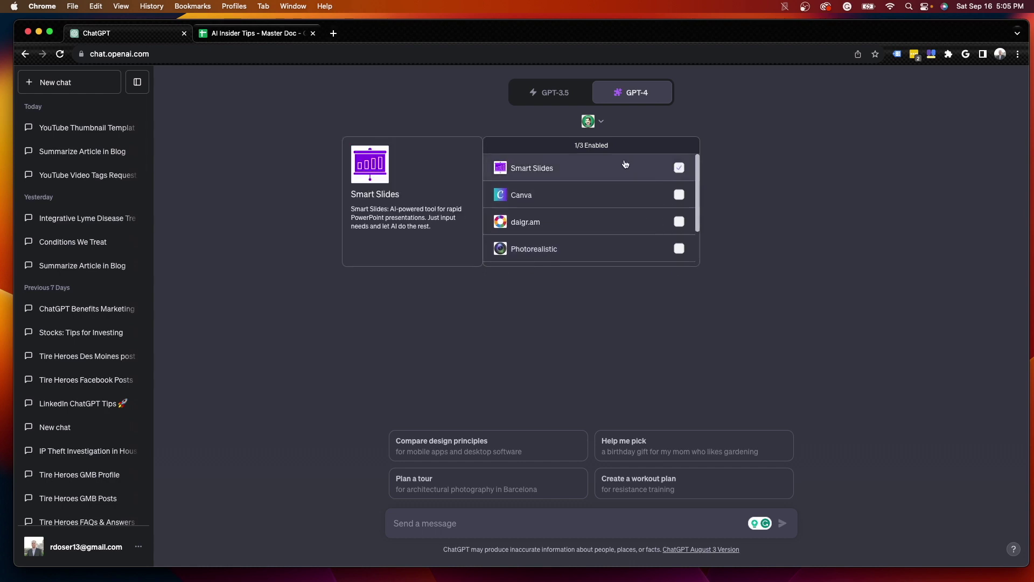
scroll(696, 204, down, 1)
click(678, 197)
scroll(680, 202, up, 2)
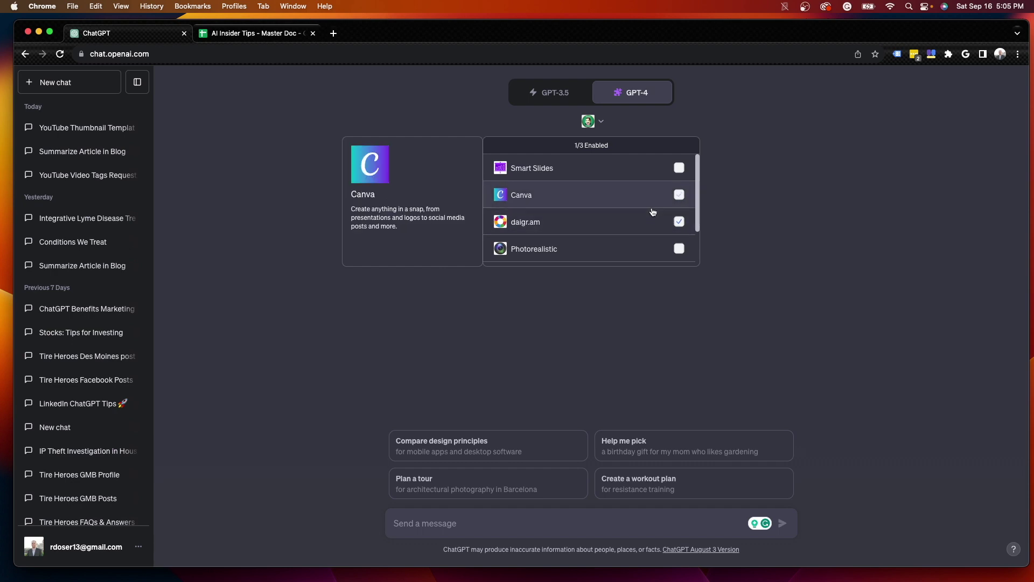
scroll(652, 210, down, 3)
click(772, 252)
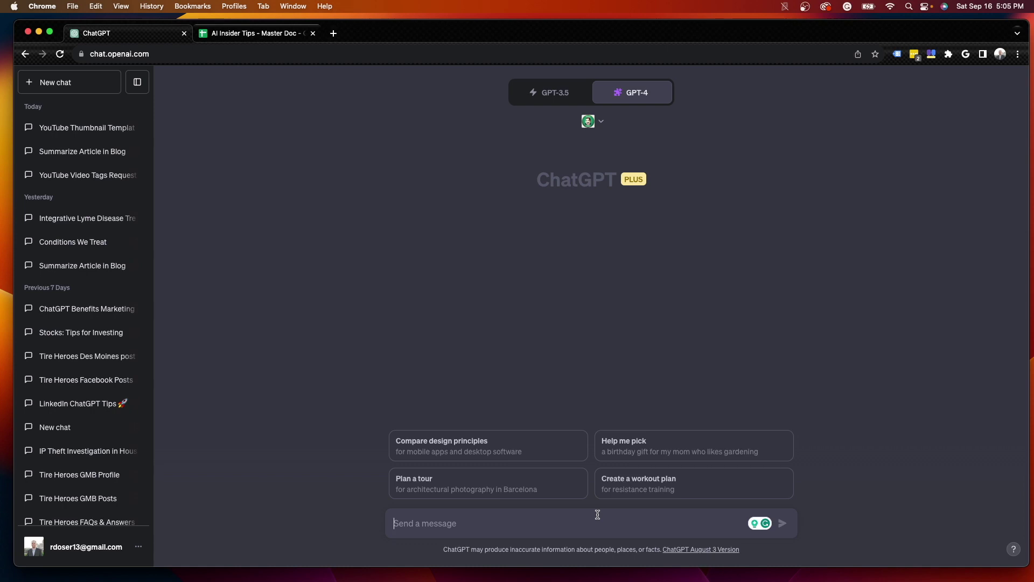
text(Please create me)
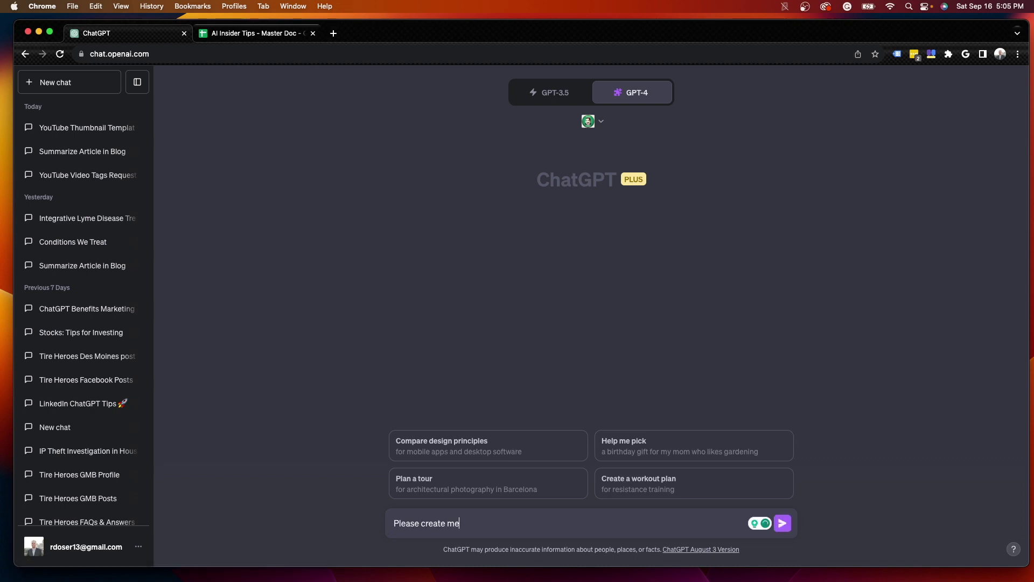
text( m)
text(funny meme)
text( abou)
text(chatgpt)
Send the request for a funny meme about ChatGPT.
key(Return)
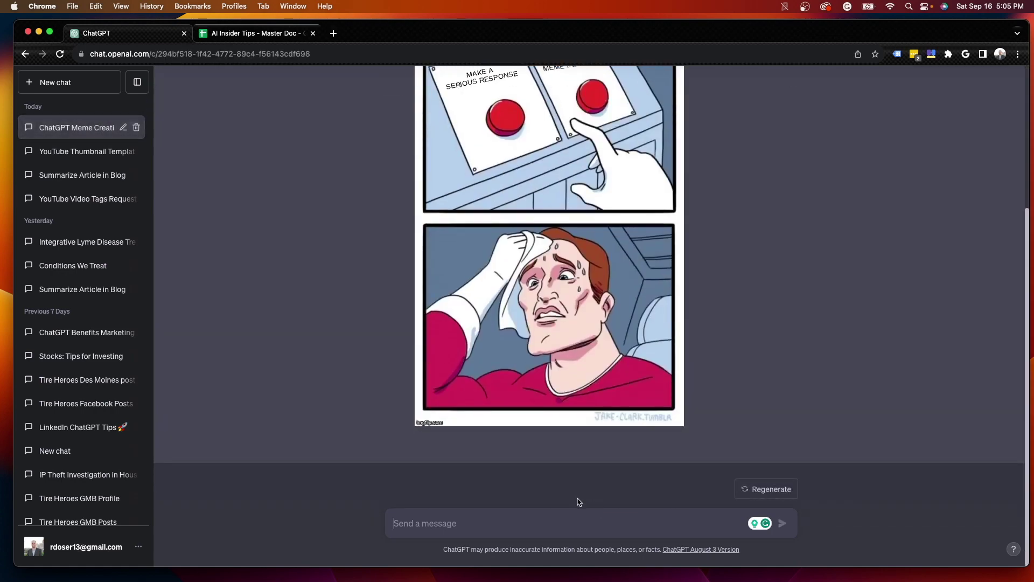
scroll(539, 440, up, 5)
scroll(540, 441, up, 2)
scroll(539, 440, down, 2)
scroll(539, 441, down, 1)
scroll(540, 441, down, 1)
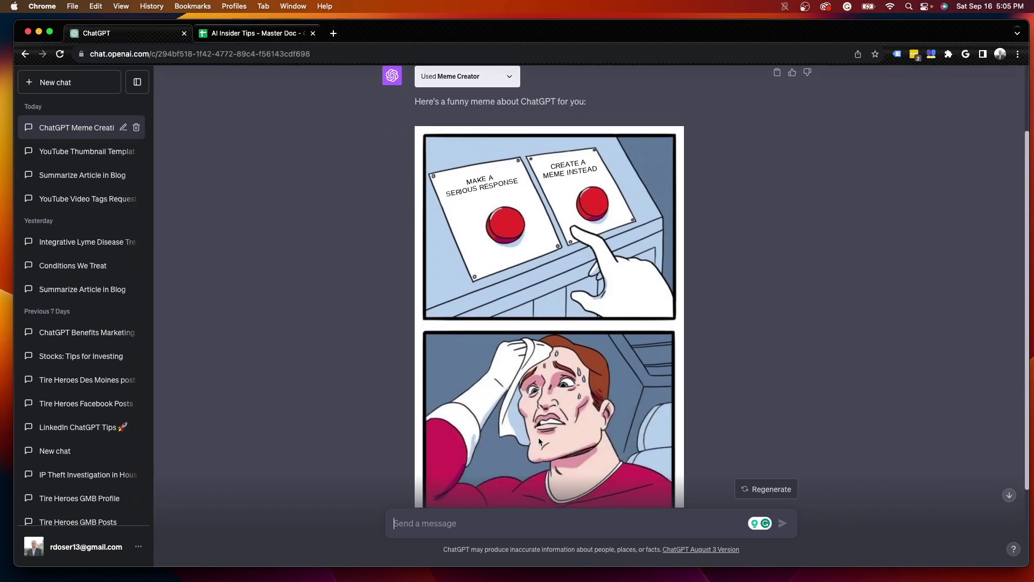
scroll(540, 441, down, 1)
scroll(540, 441, up, 1)
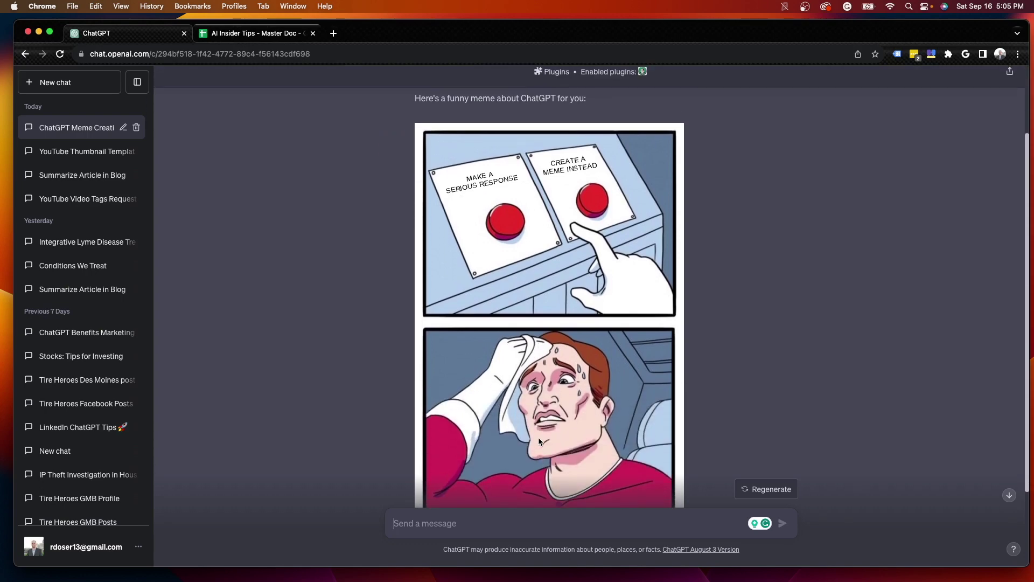
scroll(541, 440, up, 3)
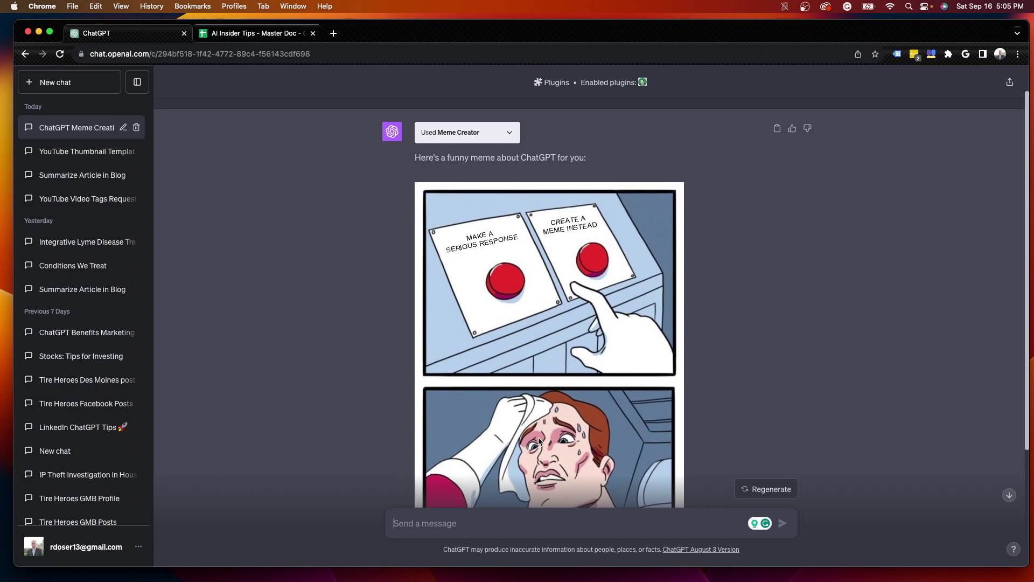
scroll(539, 441, up, 2)
scroll(540, 441, down, 4)
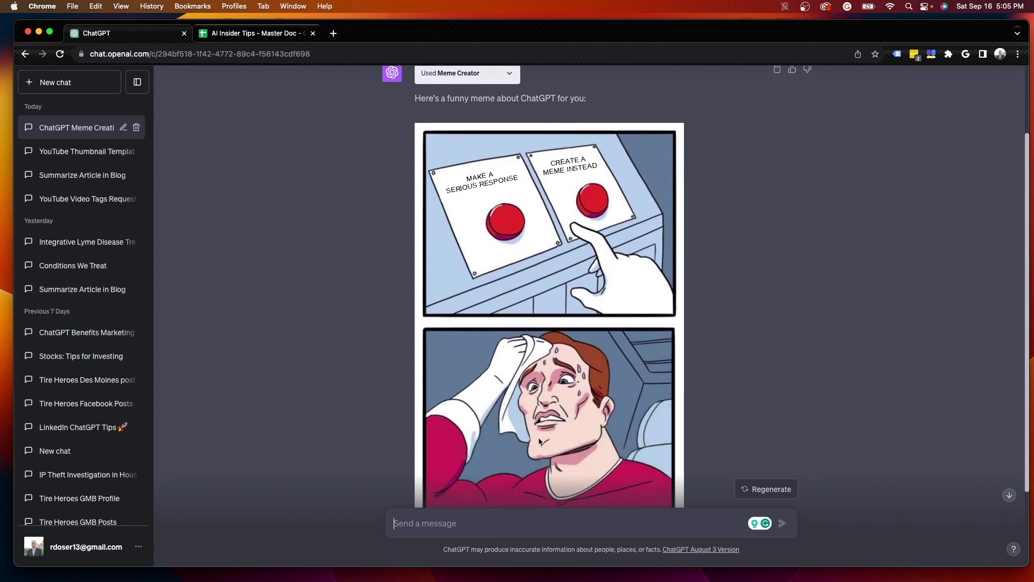
scroll(541, 440, down, 1)
scroll(444, 429, up, 2)
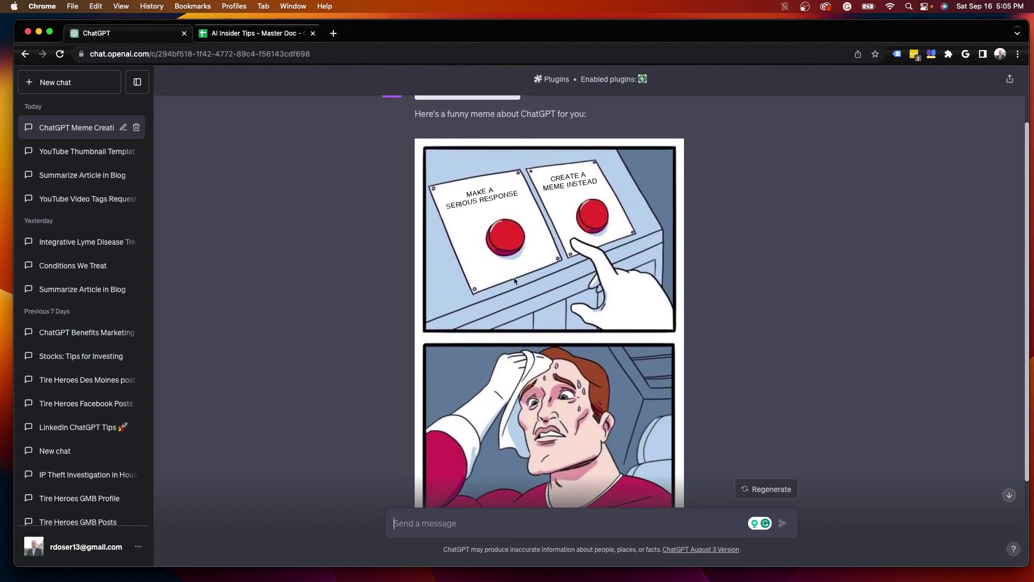
scroll(557, 225, down, 2)
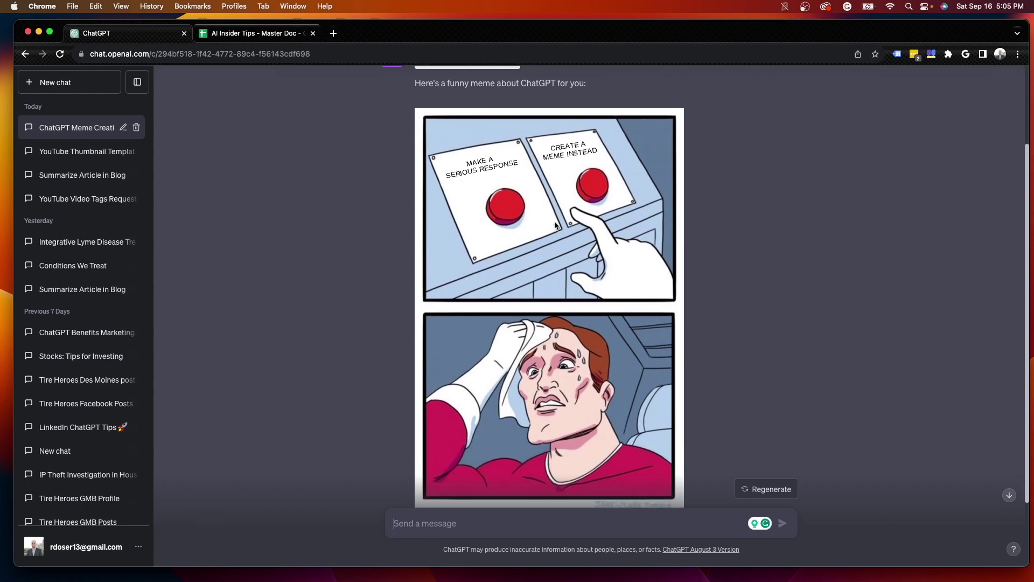
scroll(569, 239, down, 3)
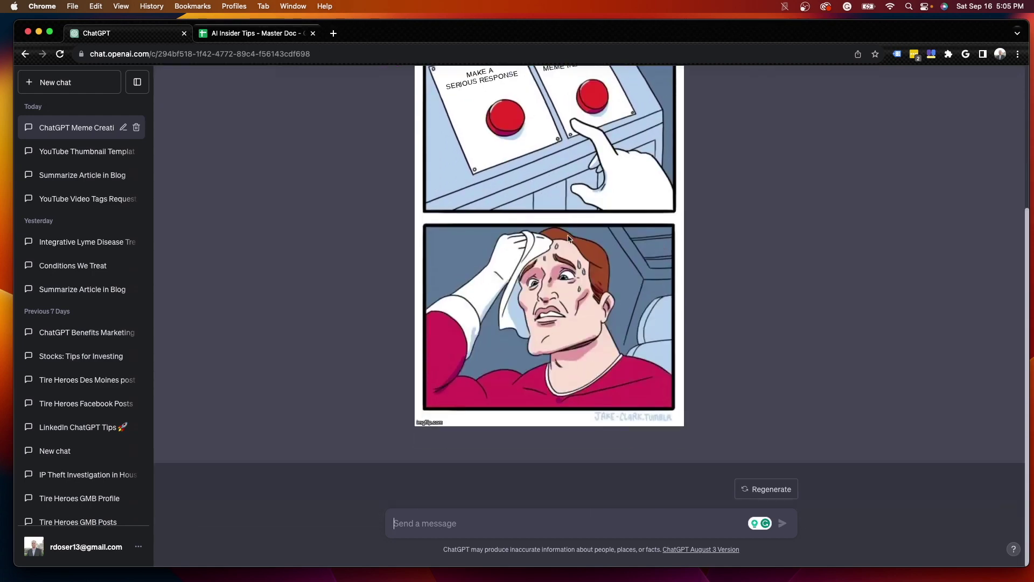
scroll(570, 239, up, 6)
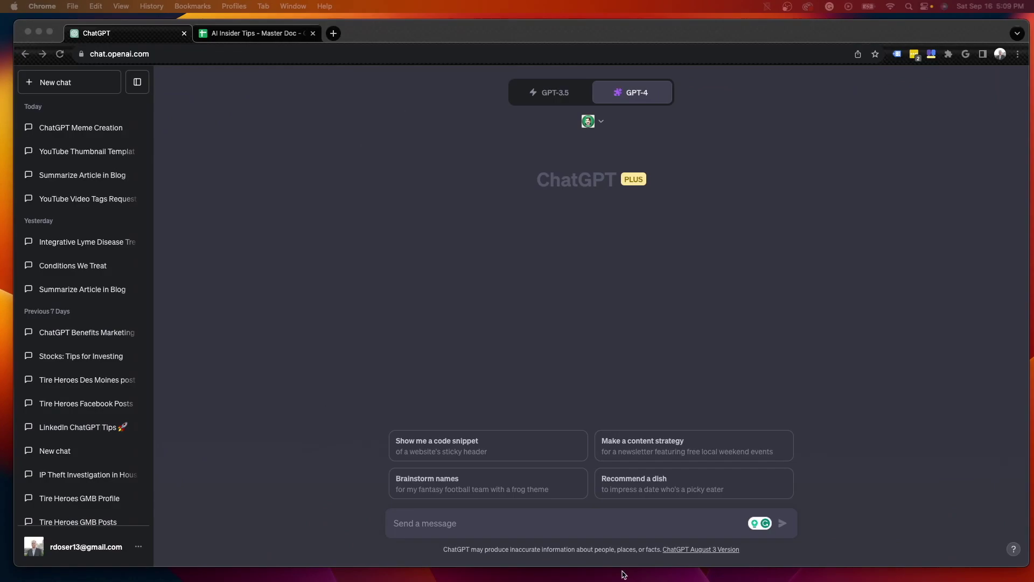
click(583, 519)
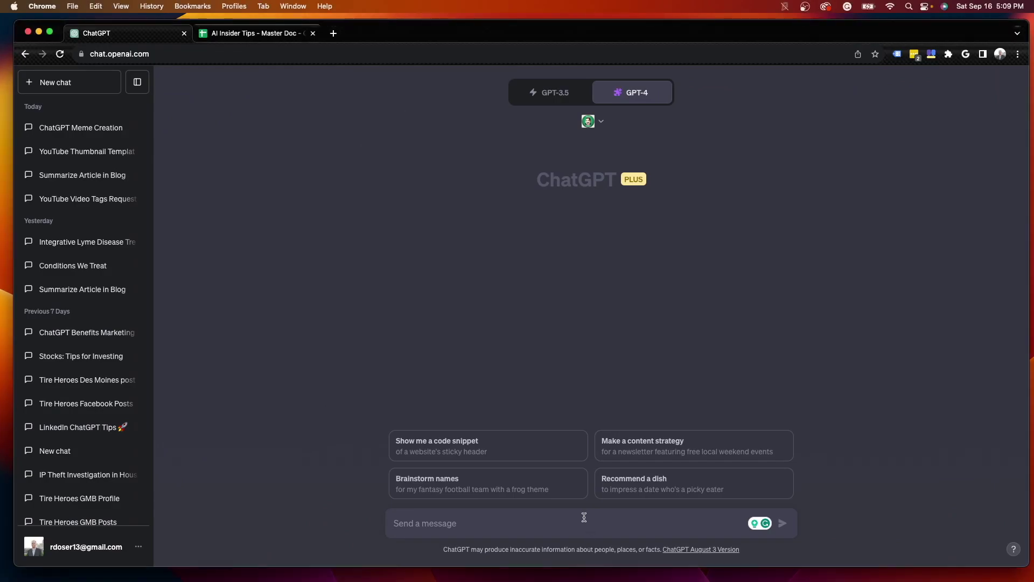
Send the pasted meme prompt with 'windows vs mac' changed to 'microsoft vs apple'.
text(Please create me a meme about windows vs mac)
drag(583, 524, 520, 528)
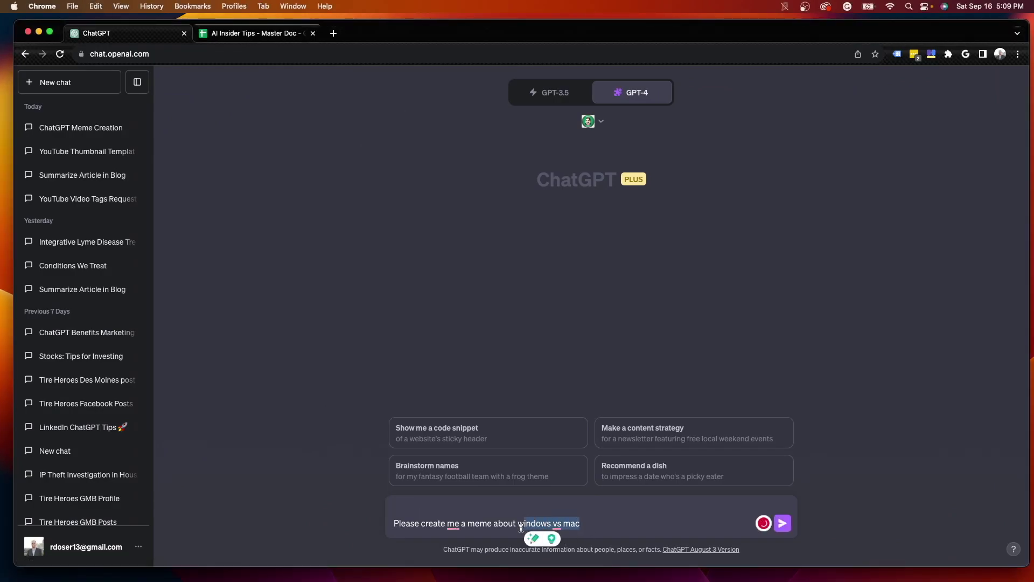
text(w)
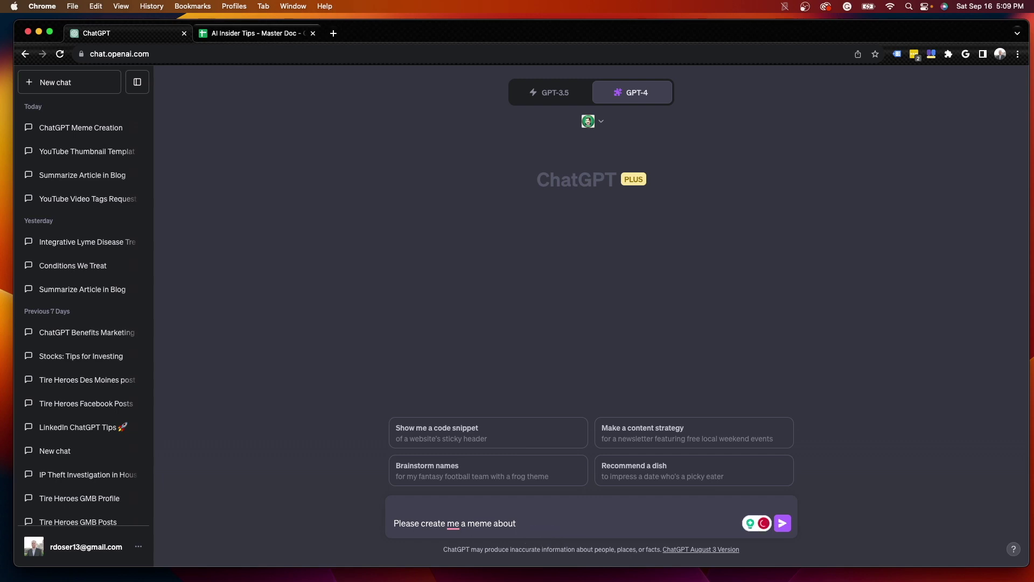
text(ic)
text(soft vs ap)
text(le)
key(Return)
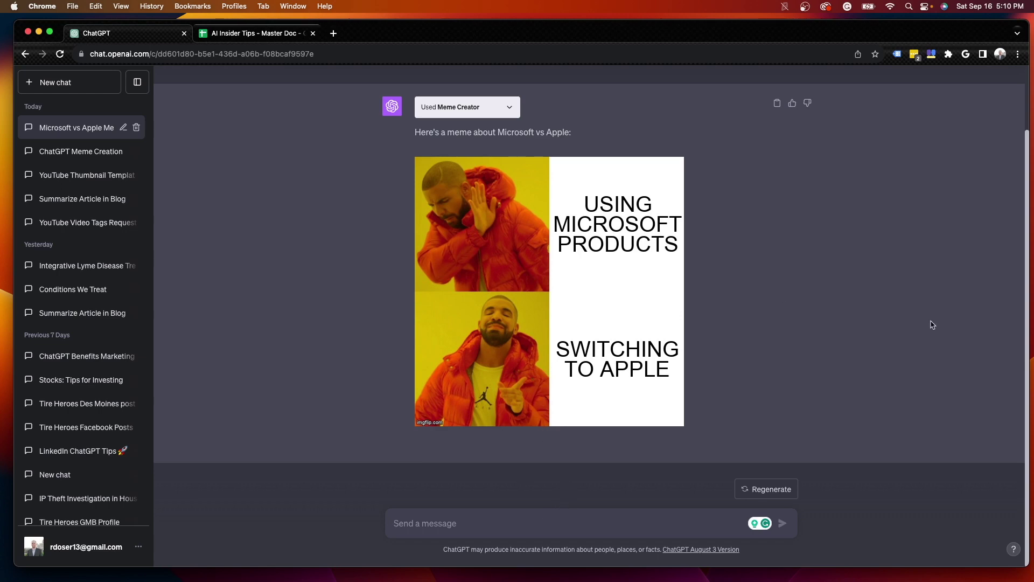
scroll(1024, 222, up, 4)
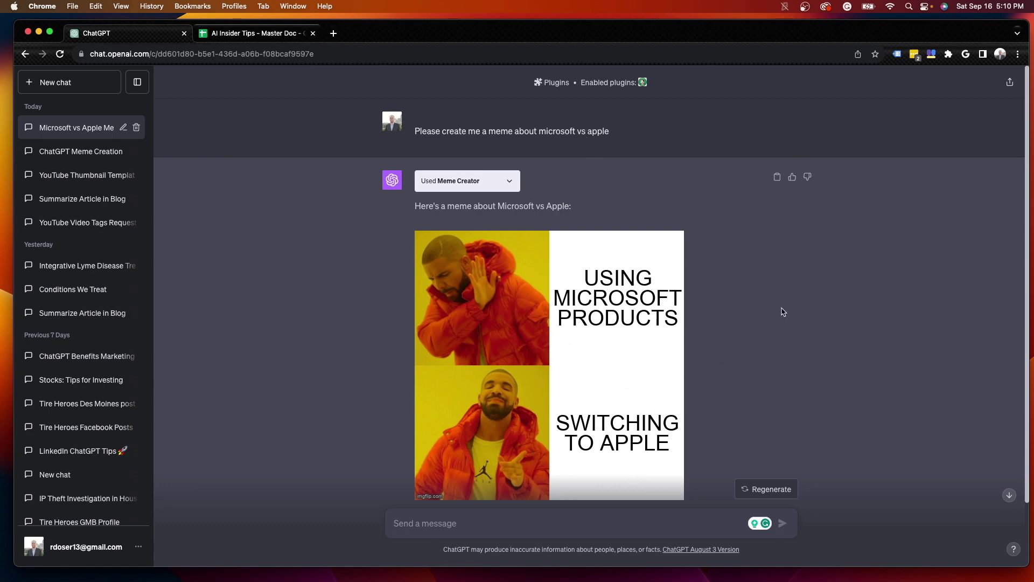
scroll(1022, 265, down, 3)
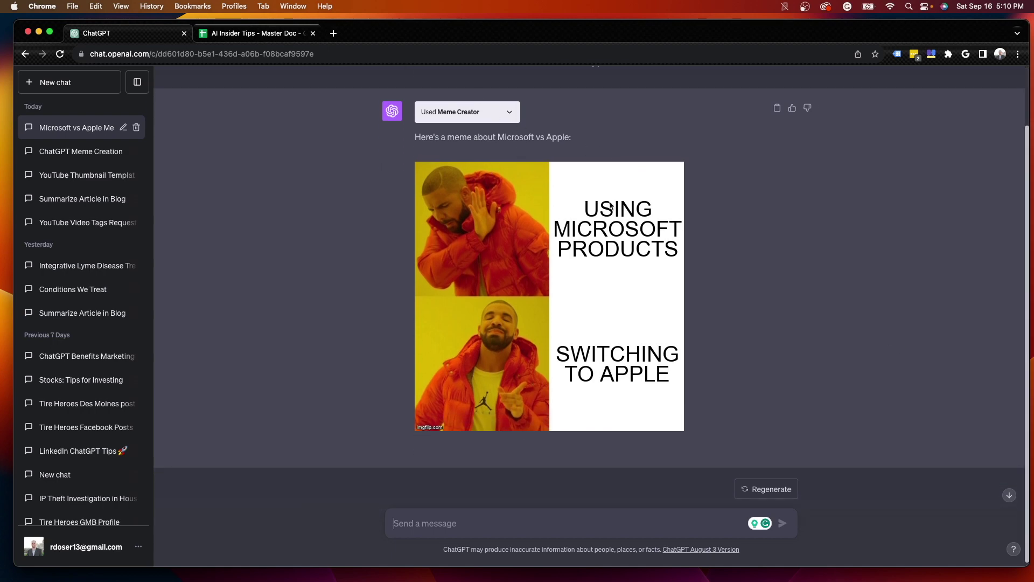
Save the Drake meme to the Desktop as 7ze9j2.jpg and show Chrome's recent downloads.
right_click(599, 276)
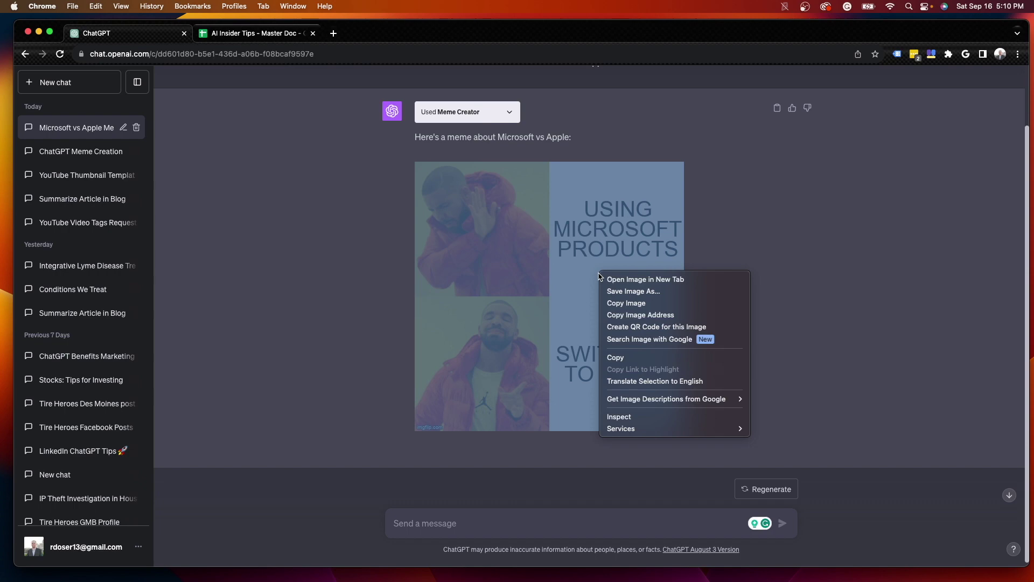
click(663, 291)
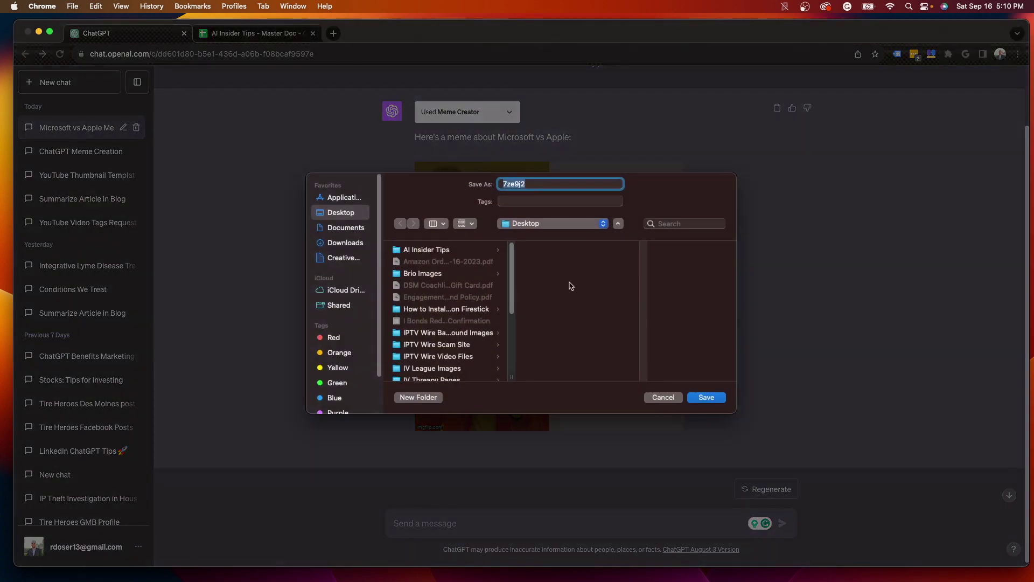
click(705, 396)
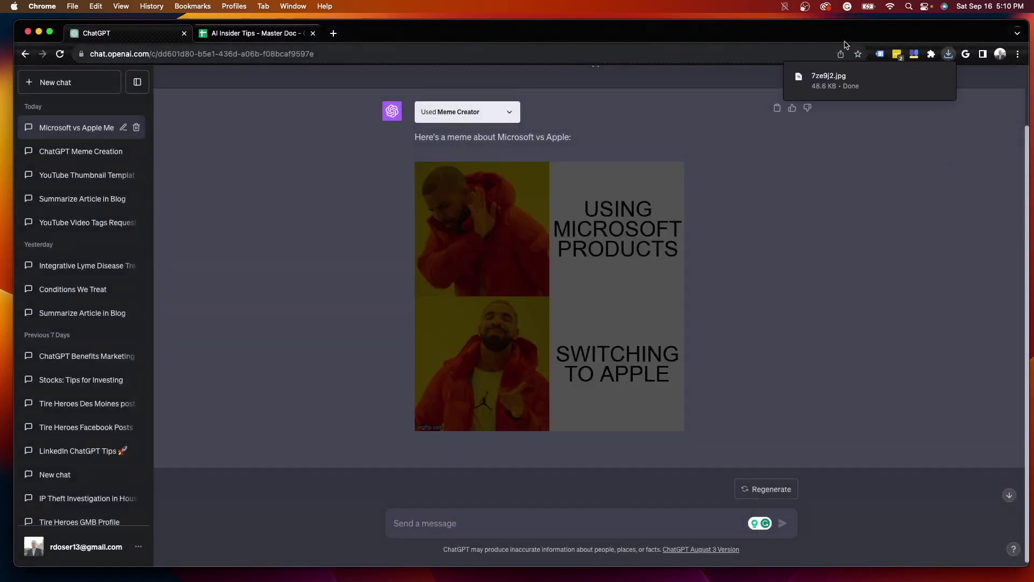
drag(728, 33, 692, 38)
click(913, 60)
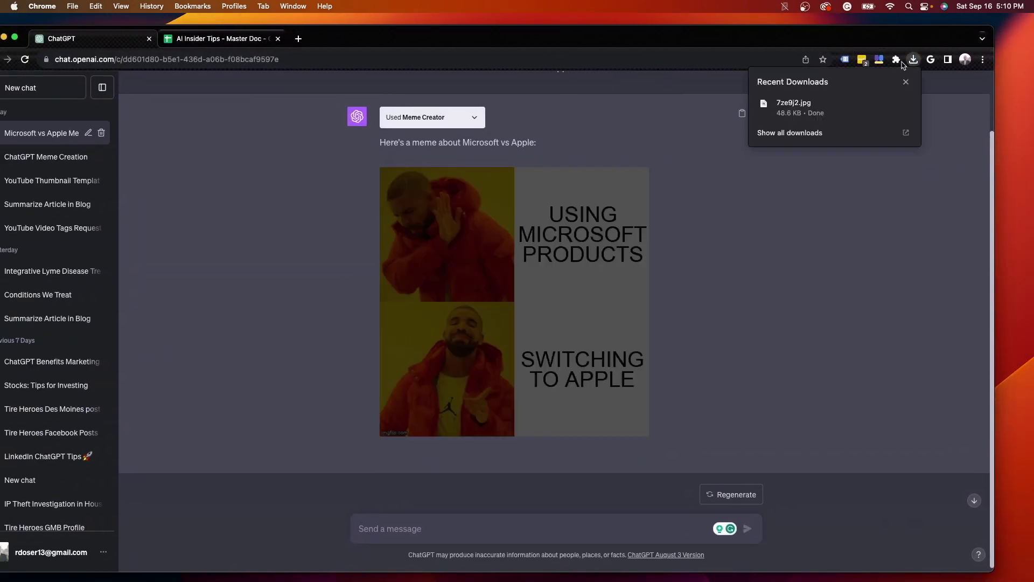
click(836, 108)
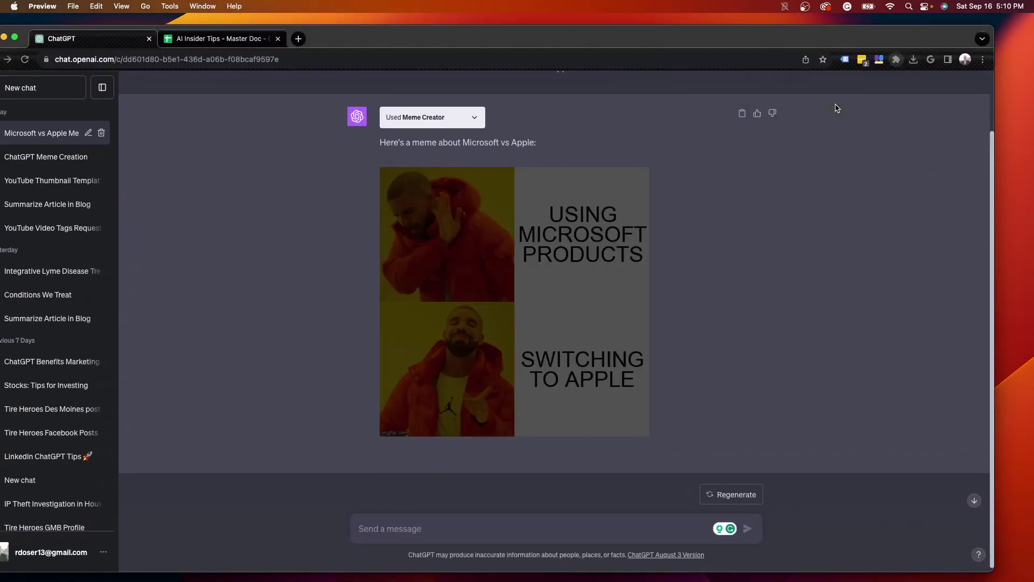
drag(556, 67, 437, 119)
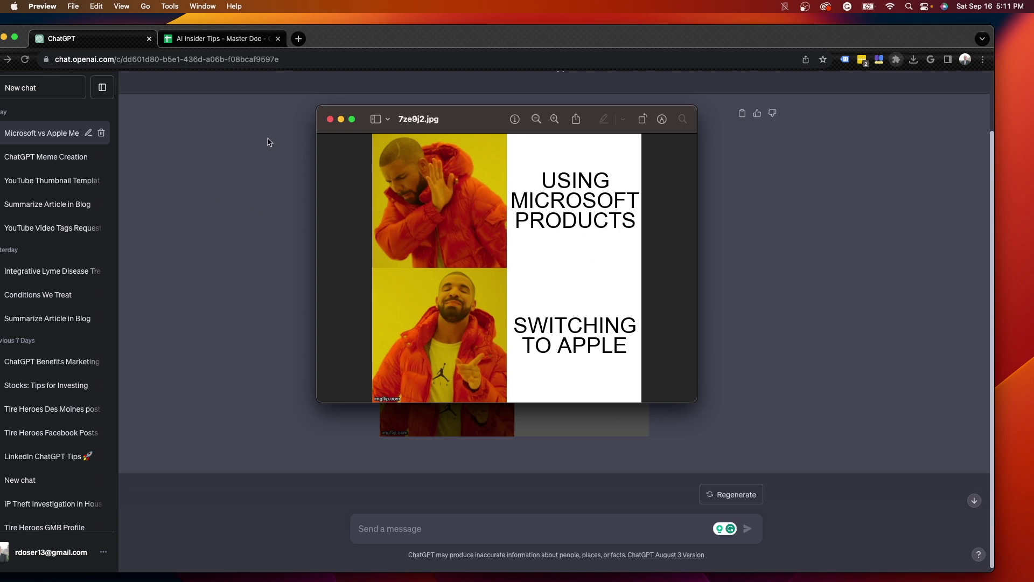
click(330, 121)
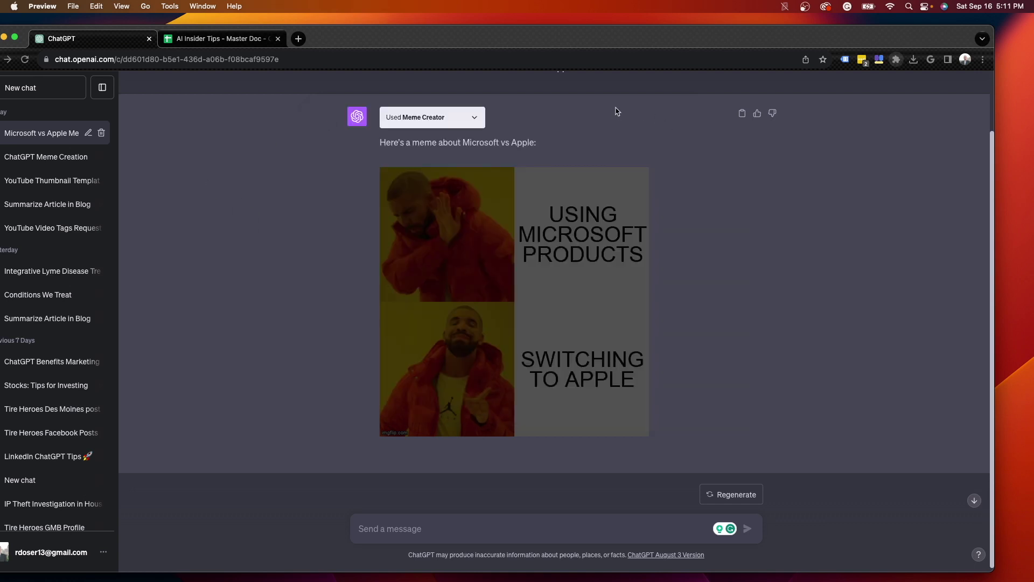
click(720, 36)
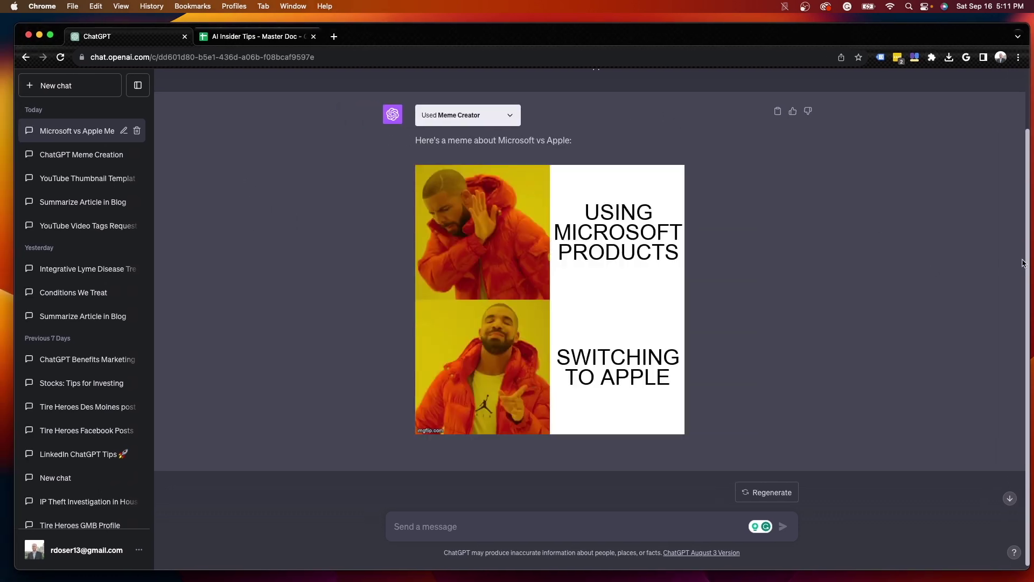
drag(1027, 264, 1028, 202)
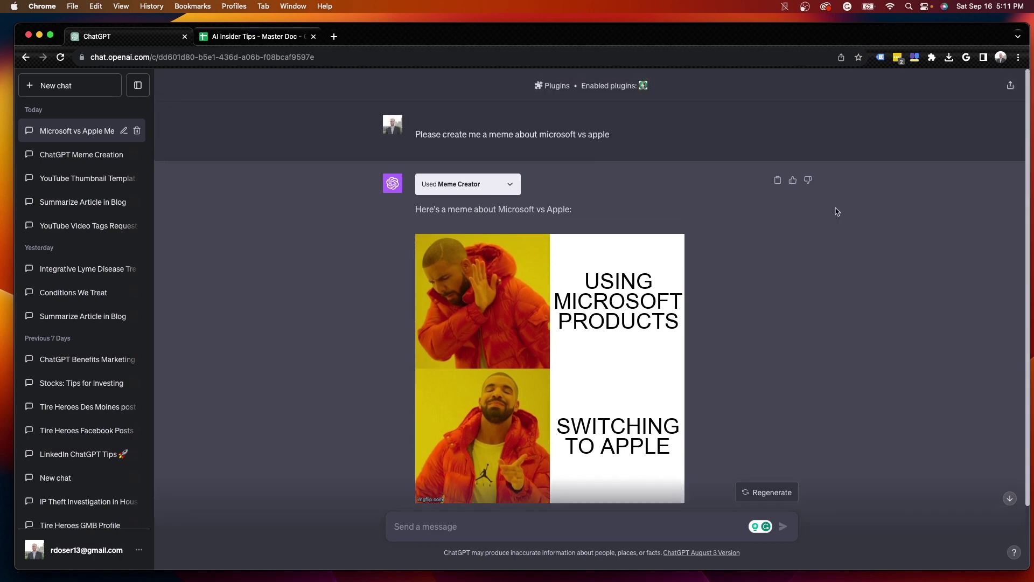